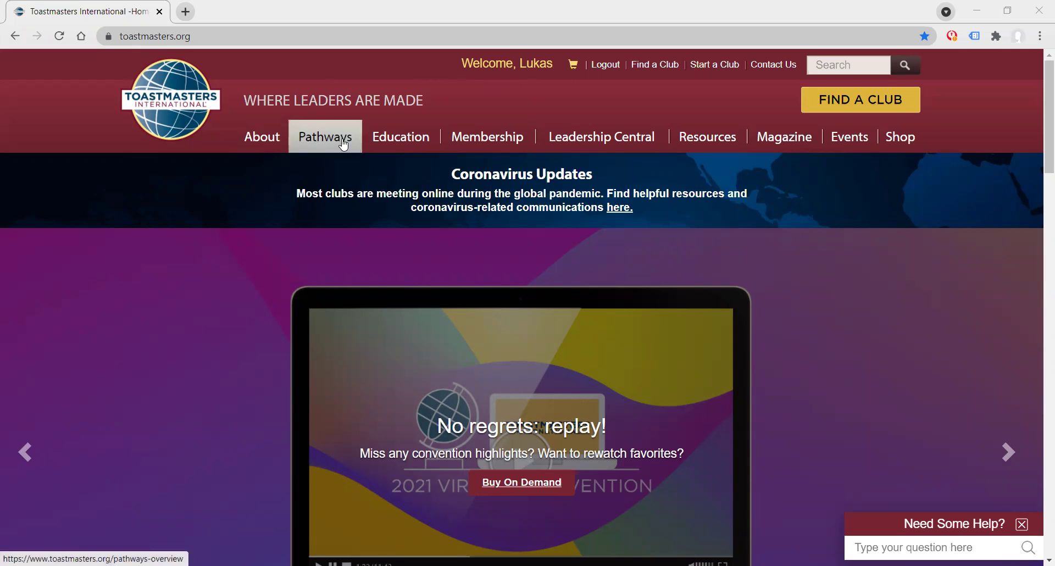
Open Base Camp for Coral Gables Toastmasters from the Pathways learning experience page
mouse_move(344, 144)
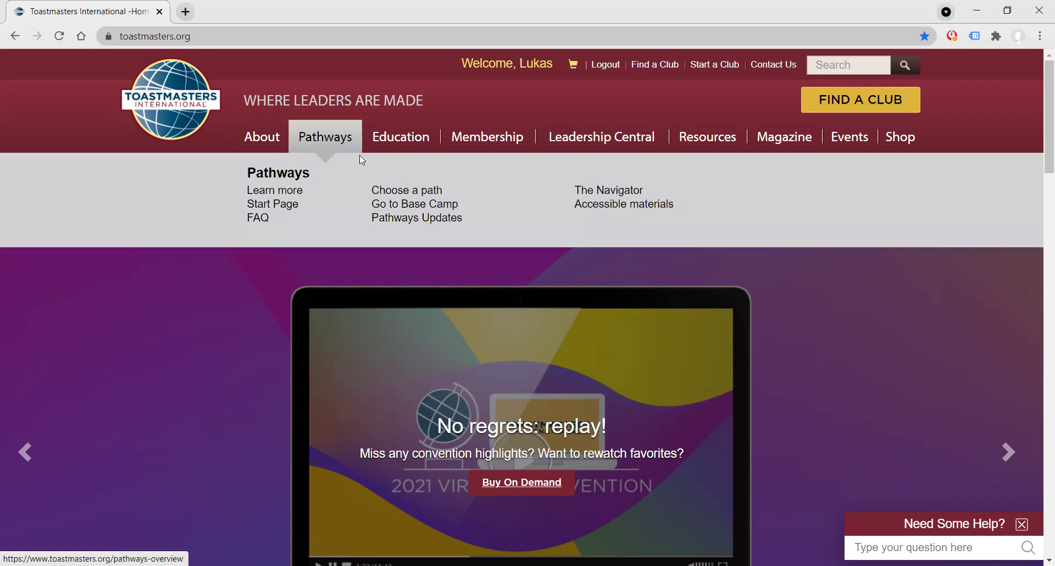
left_click(390, 211)
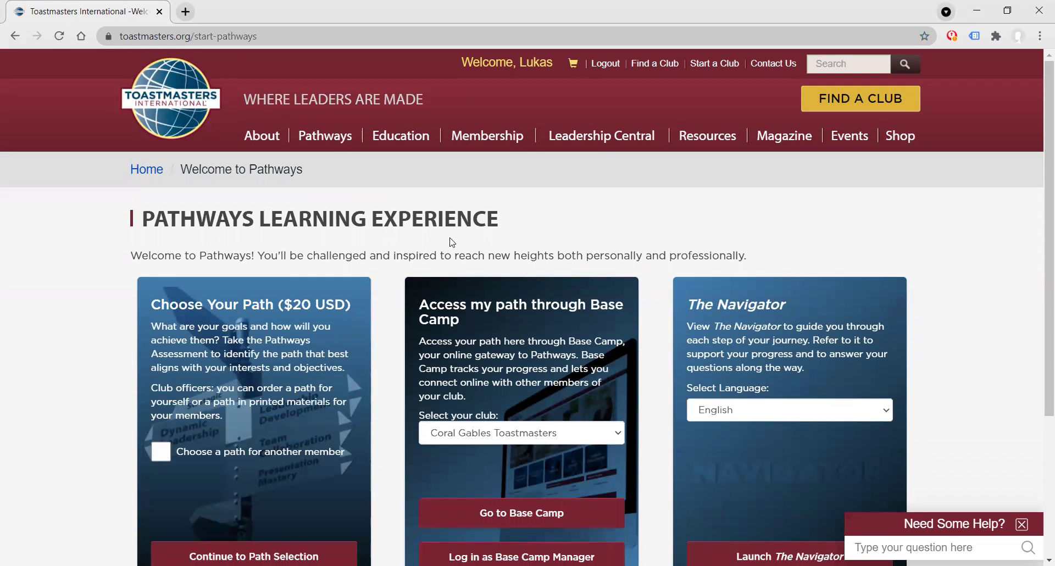
scroll(452, 242, "down", 2)
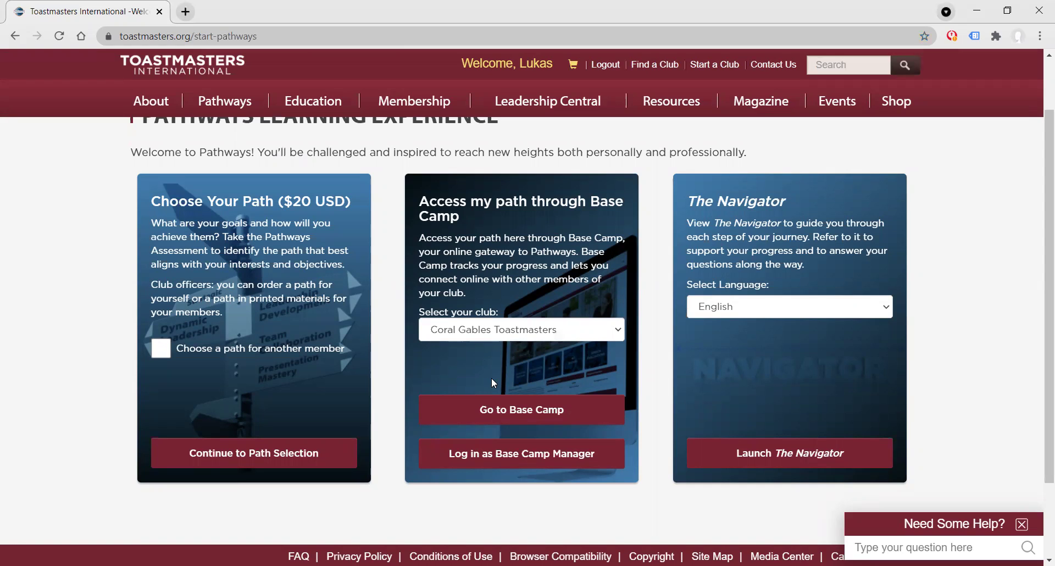
left_click(459, 413)
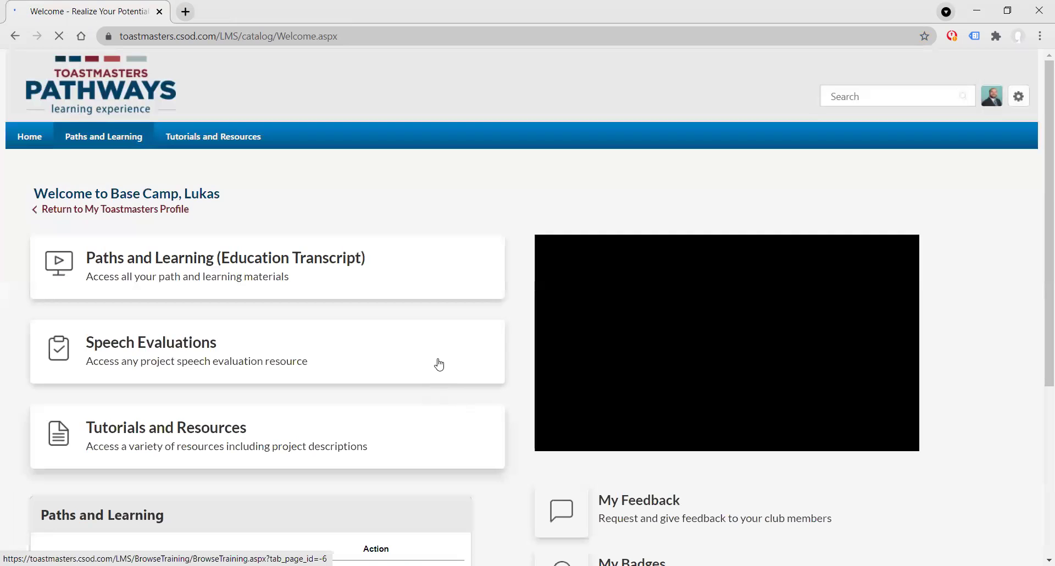
Open the Effective Coaching curriculum from the Paths and Learning transcript
mouse_move(146, 146)
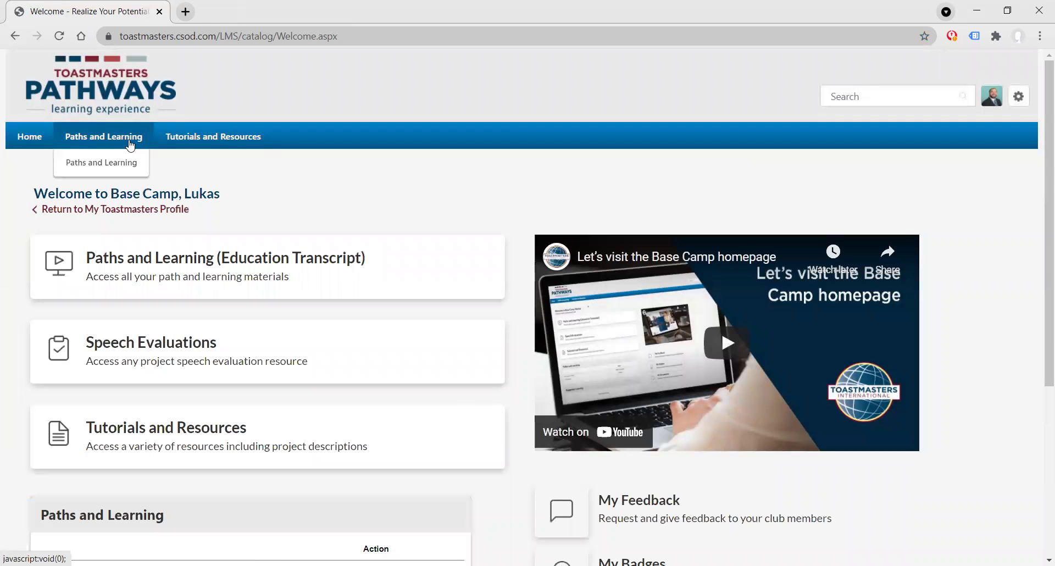
left_click(92, 172)
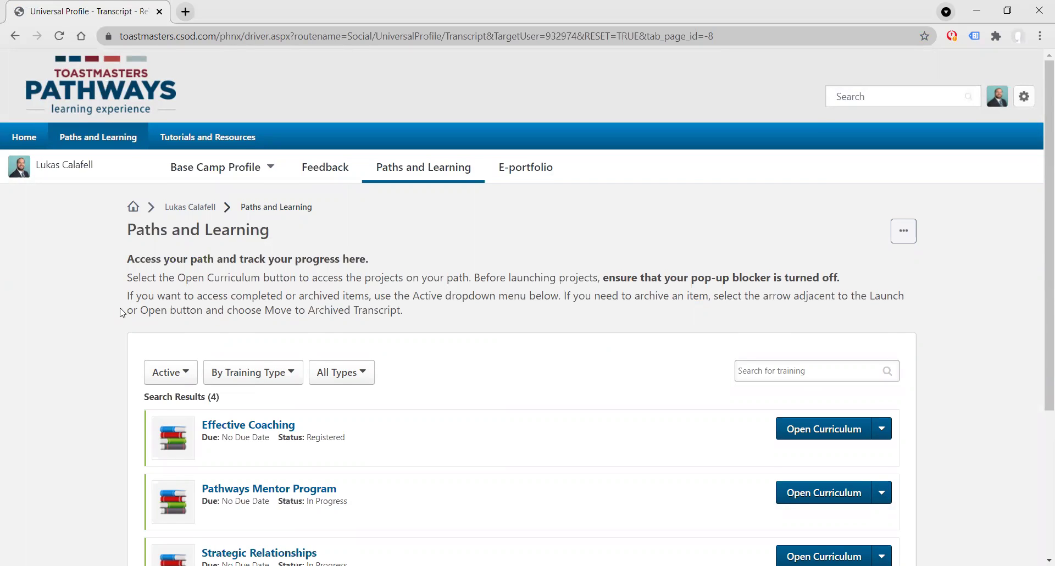
scroll(122, 313, "down", 3)
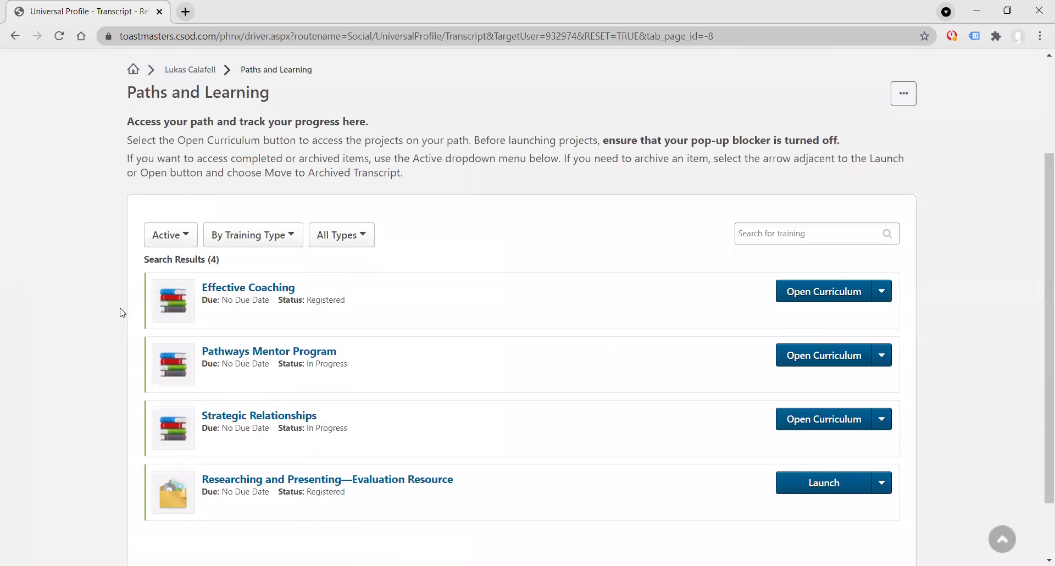
left_click(797, 298)
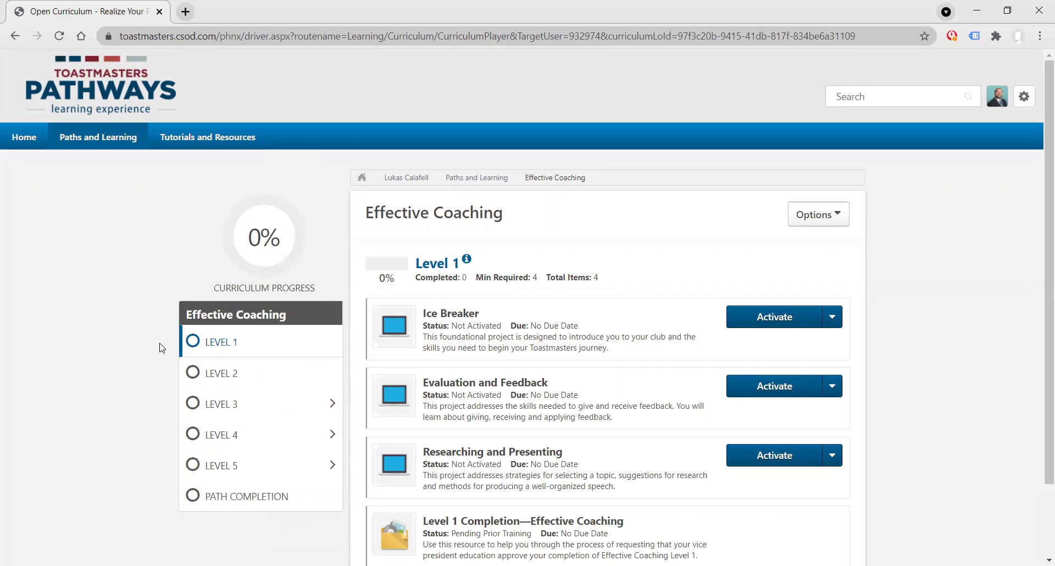
Activate the Ice Breaker project in Level 1, launch it, and begin the project
scroll(163, 342, "down", 2)
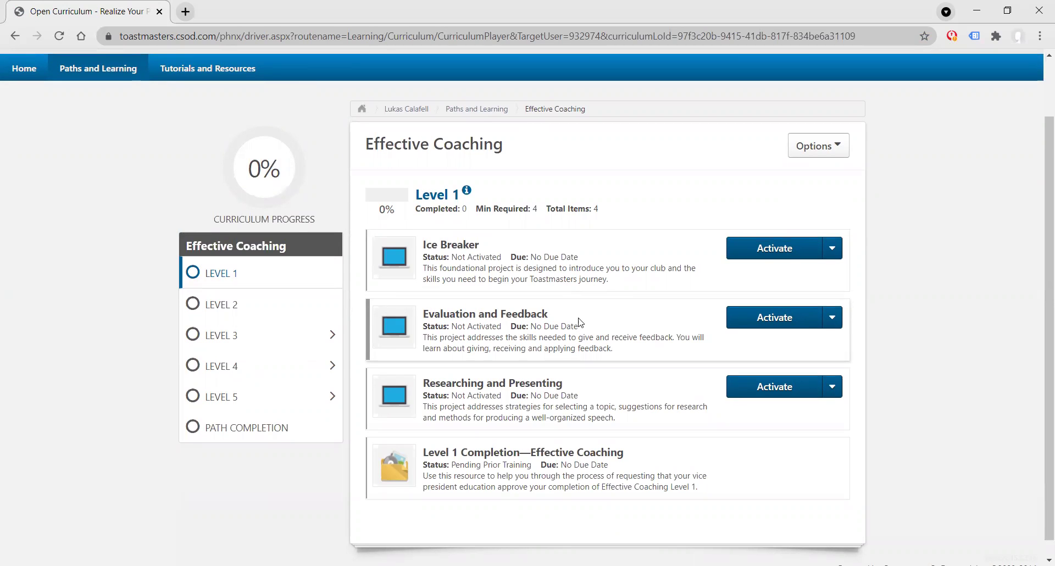
scroll(587, 311, "up", 2)
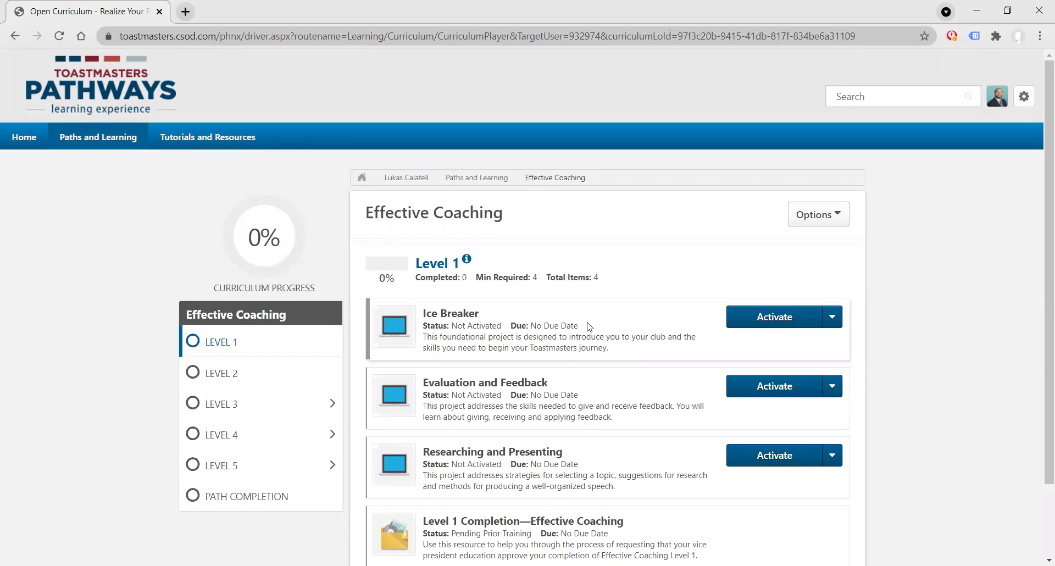
left_click(748, 326)
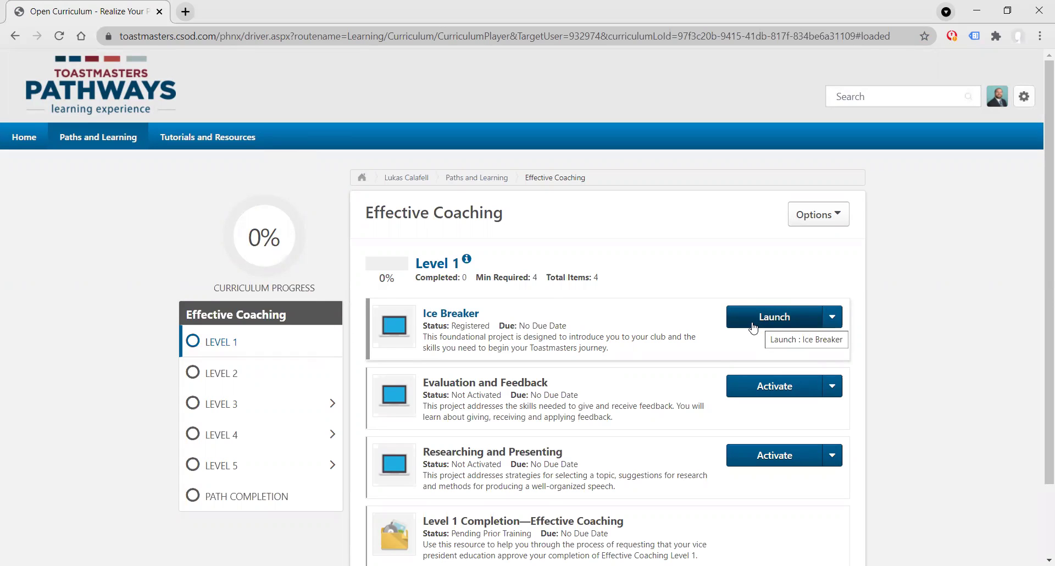
left_click(753, 328)
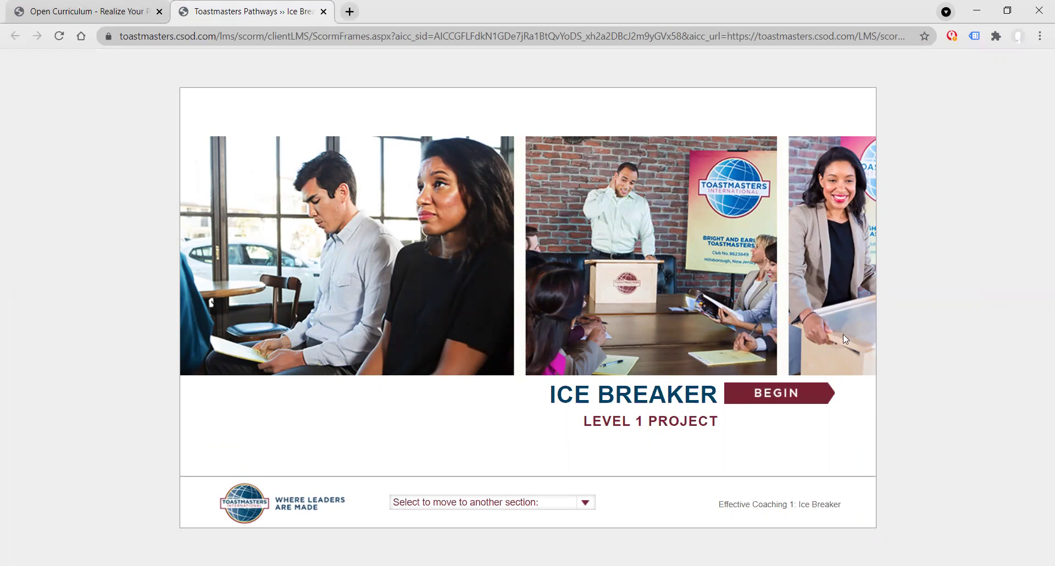
left_click(804, 402)
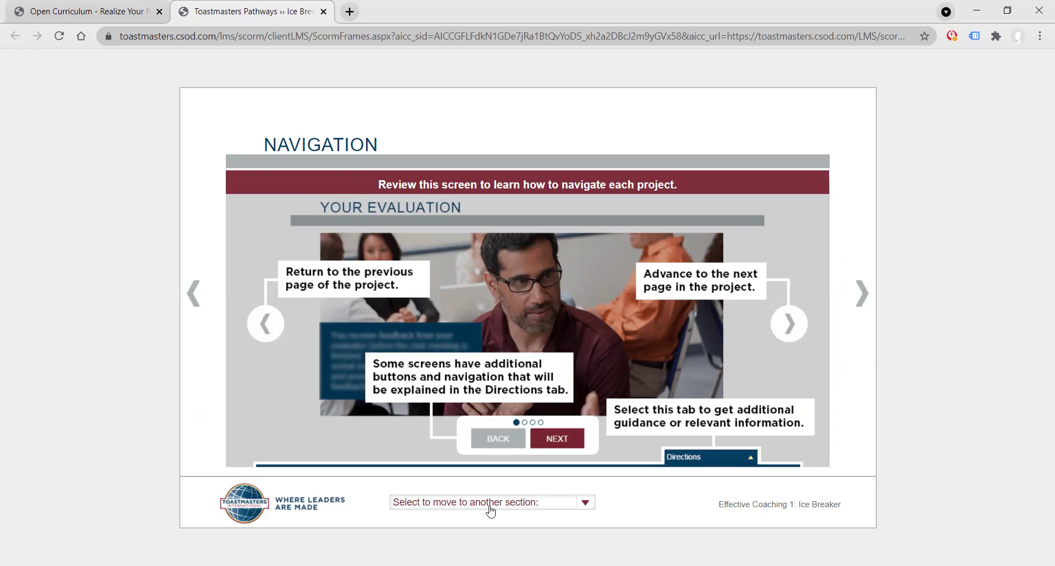
Review the Ice Breaker project's section list and jump to the Your Evaluation section
left_click(550, 504)
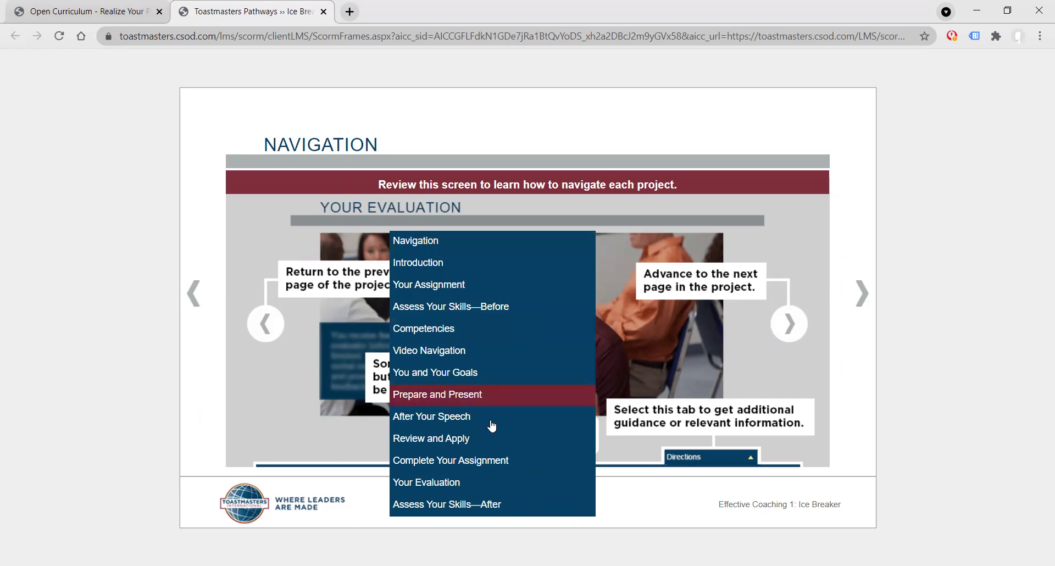
left_click(969, 396)
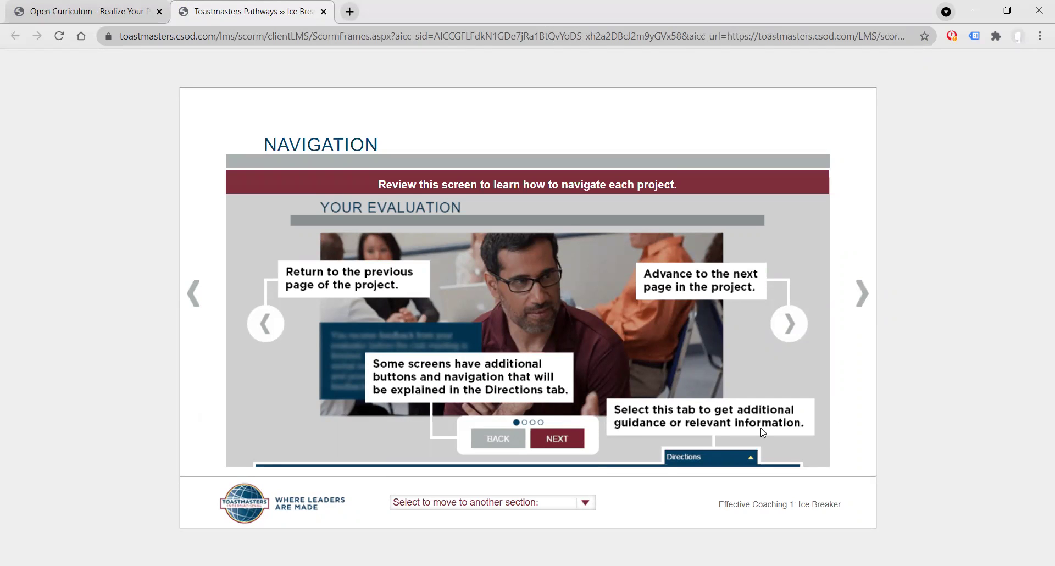
left_click(586, 504)
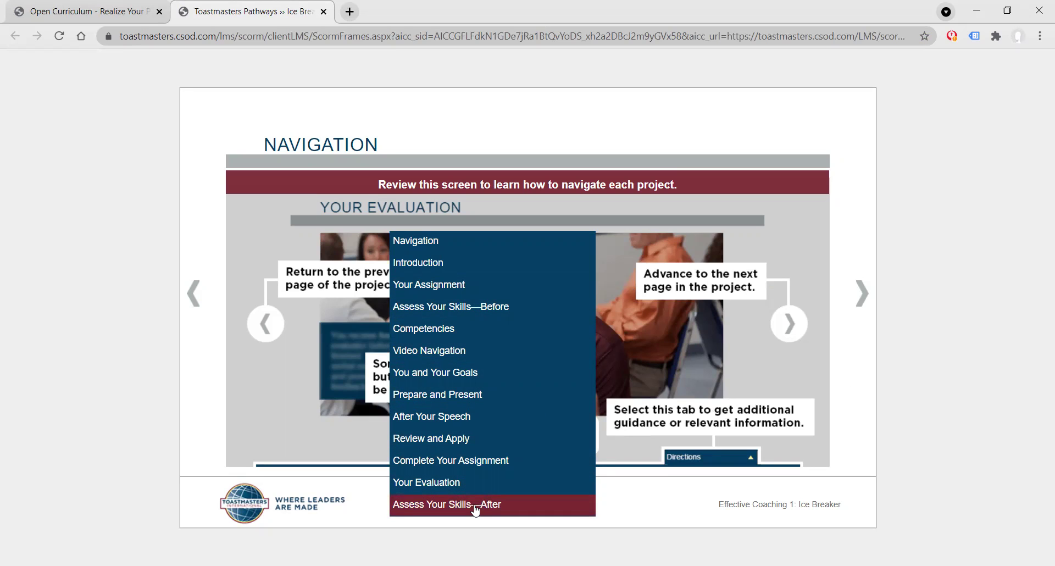
left_click(472, 484)
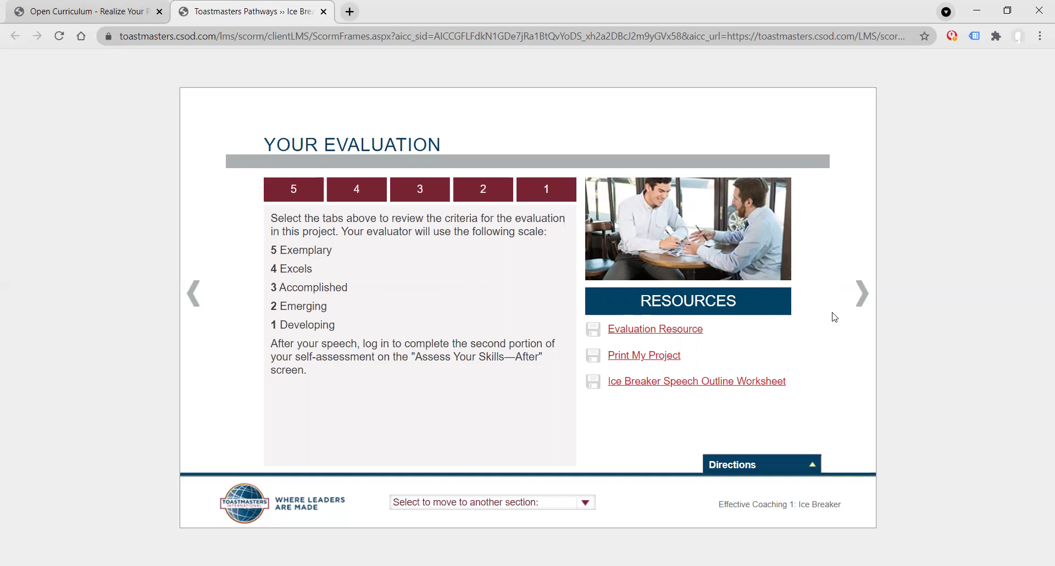
Advance through all the Assess Your Skills—After statements without rating them, up to the project's Congratulations page
left_click(862, 294)
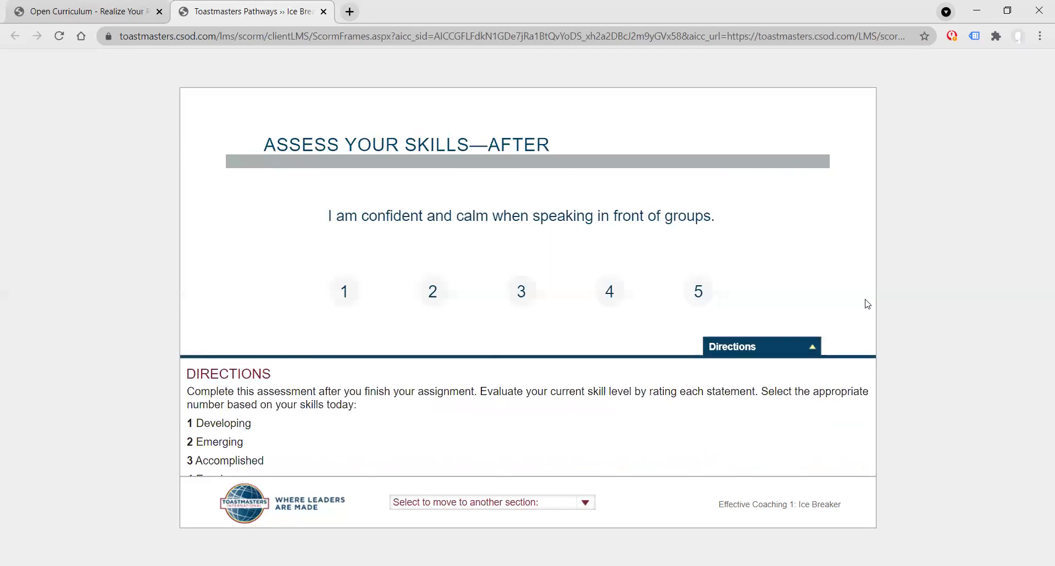
left_click(816, 273)
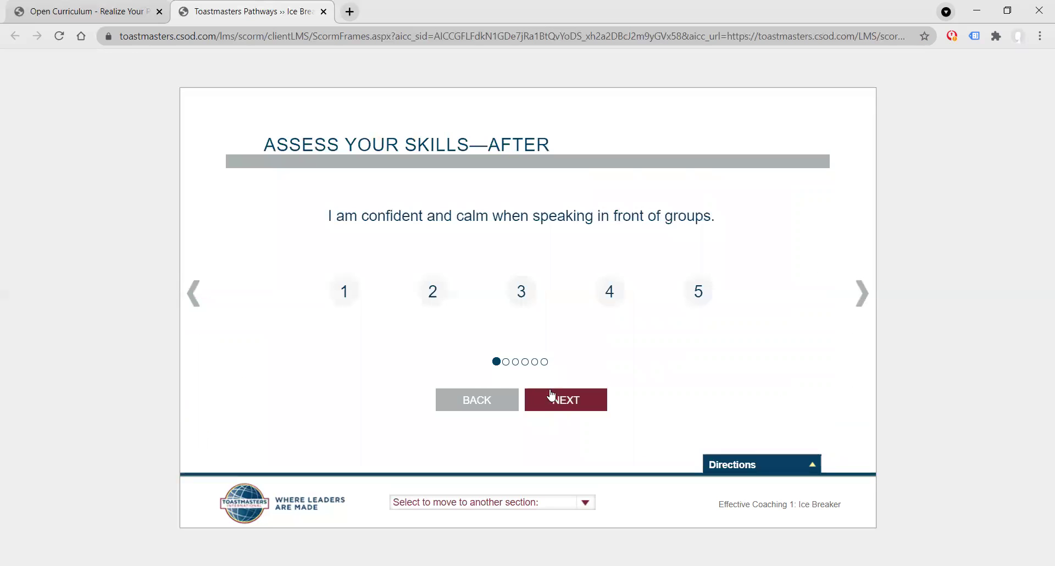
left_click(554, 399)
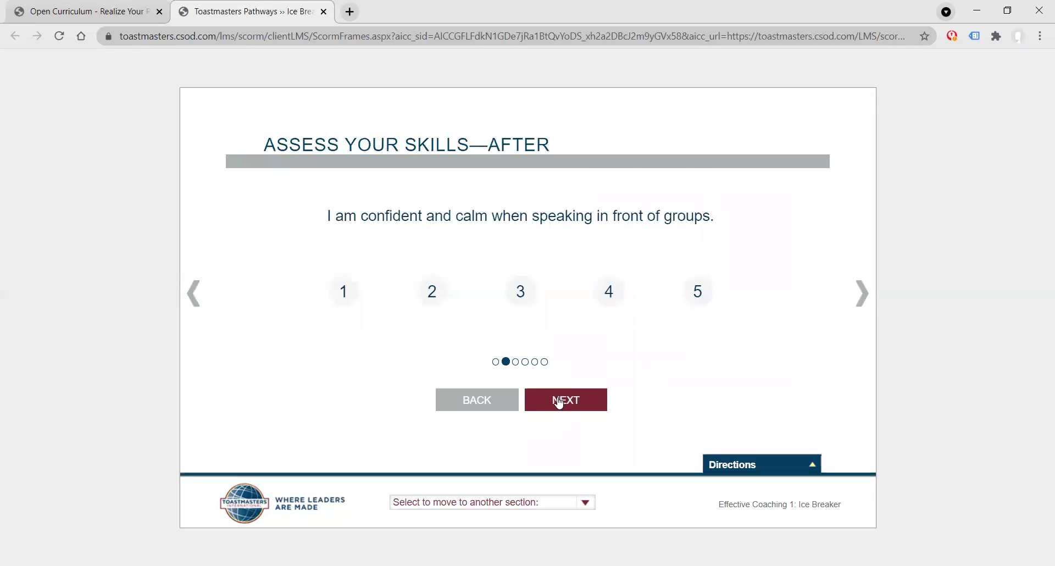
left_click(563, 405)
left_click(564, 405)
left_click(564, 406)
left_click(564, 406)
left_click(862, 298)
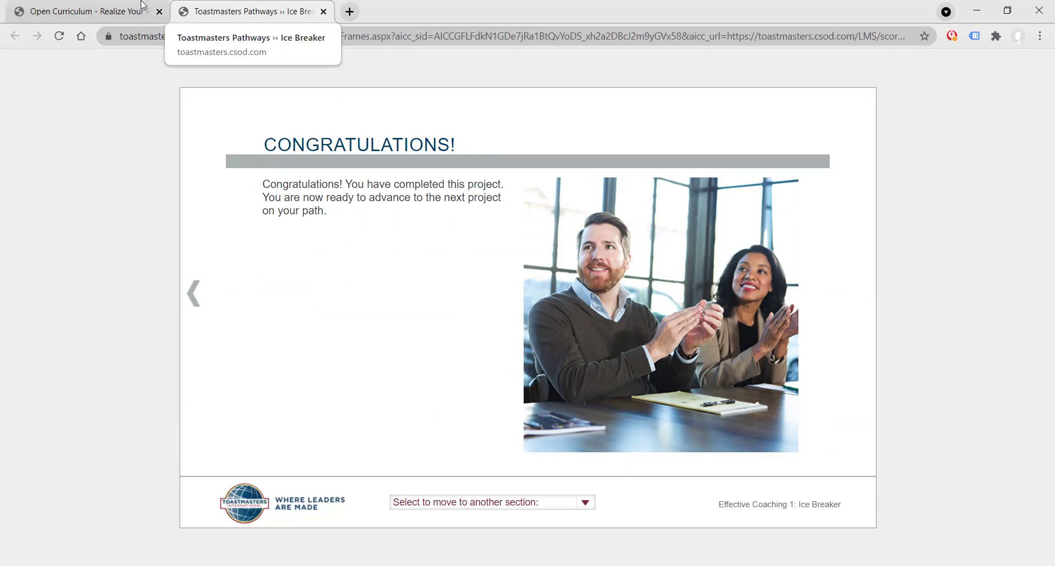
Check the Ice Breaker project's status on the Effective Coaching curriculum page and return to the project
left_click(104, 7)
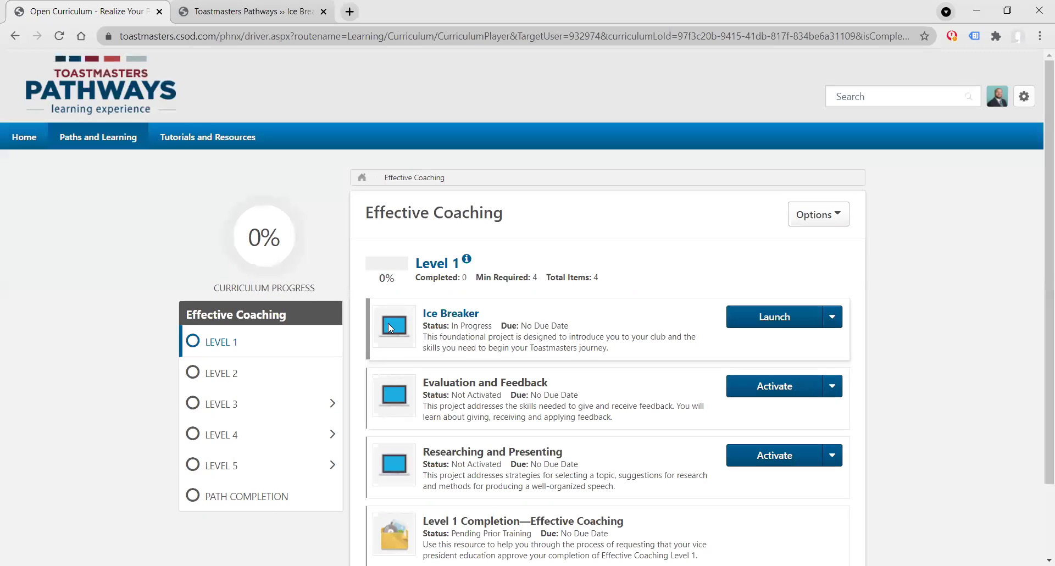
left_click(272, 14)
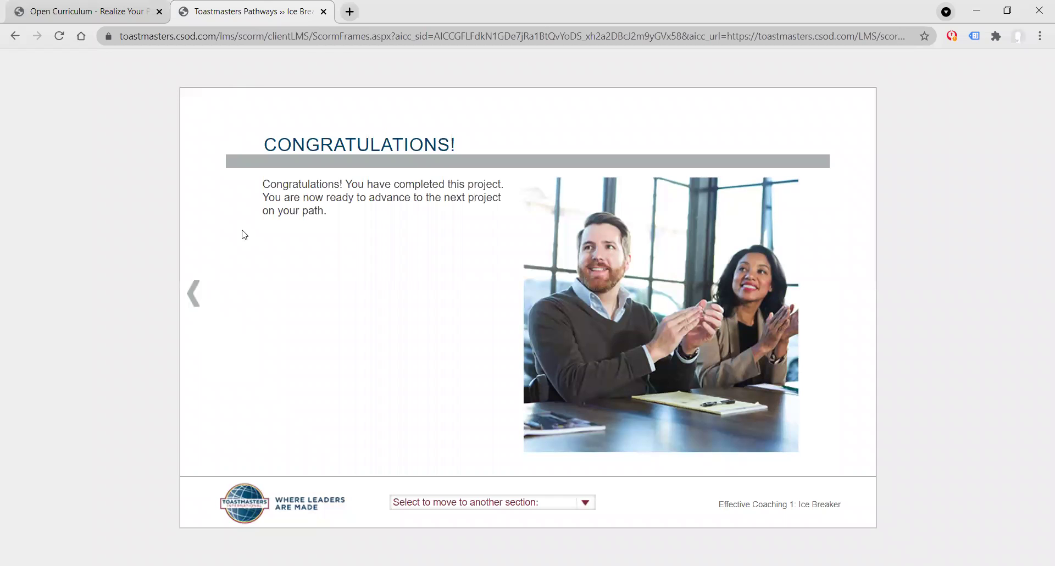
Return to the Assess Your Skills—After page and collapse its directions, rechecking the curriculum page in between
left_click(202, 293)
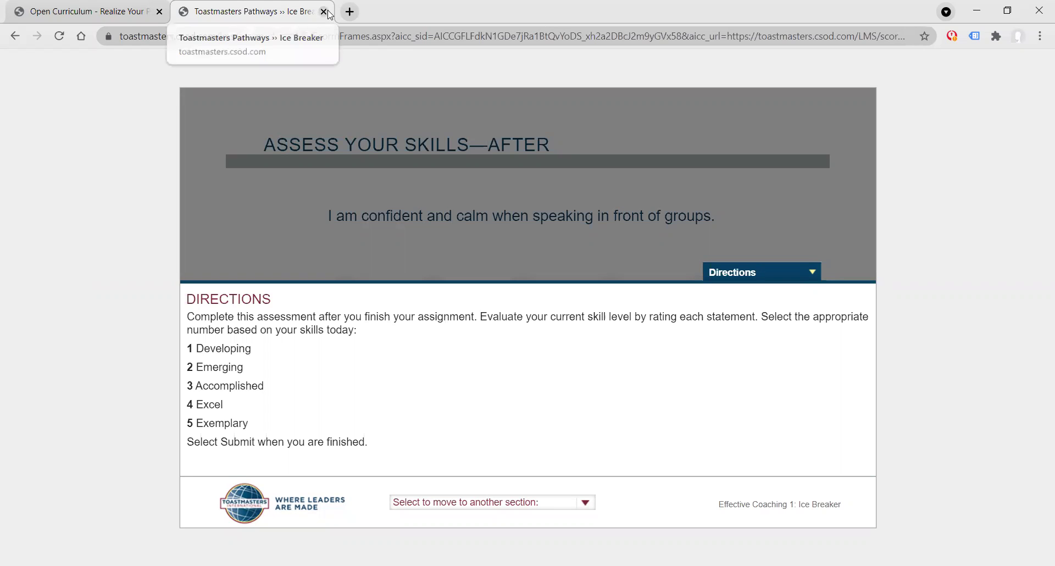
key("ctrl+shift+Tab")
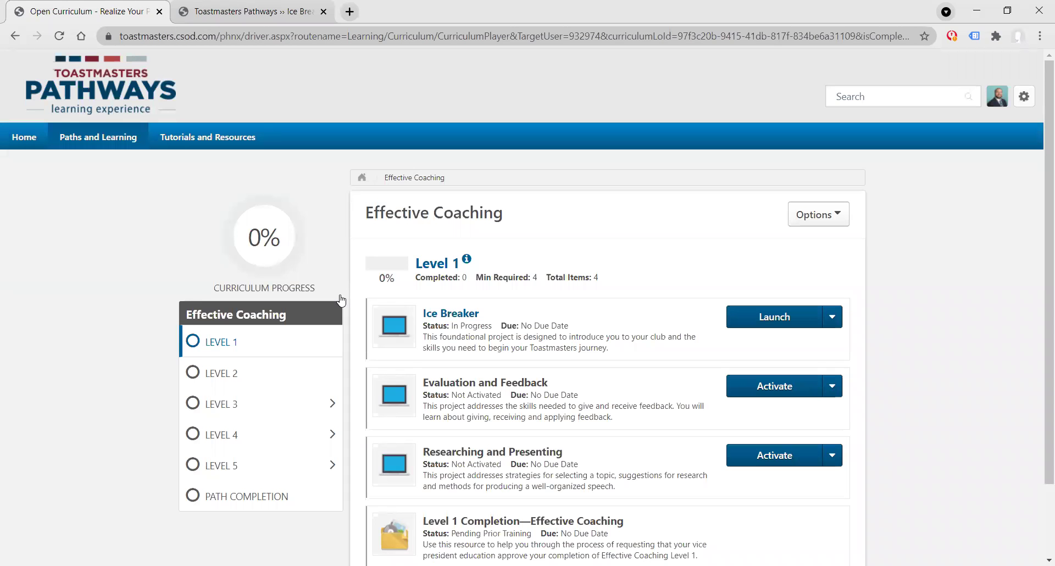
left_click(221, 12)
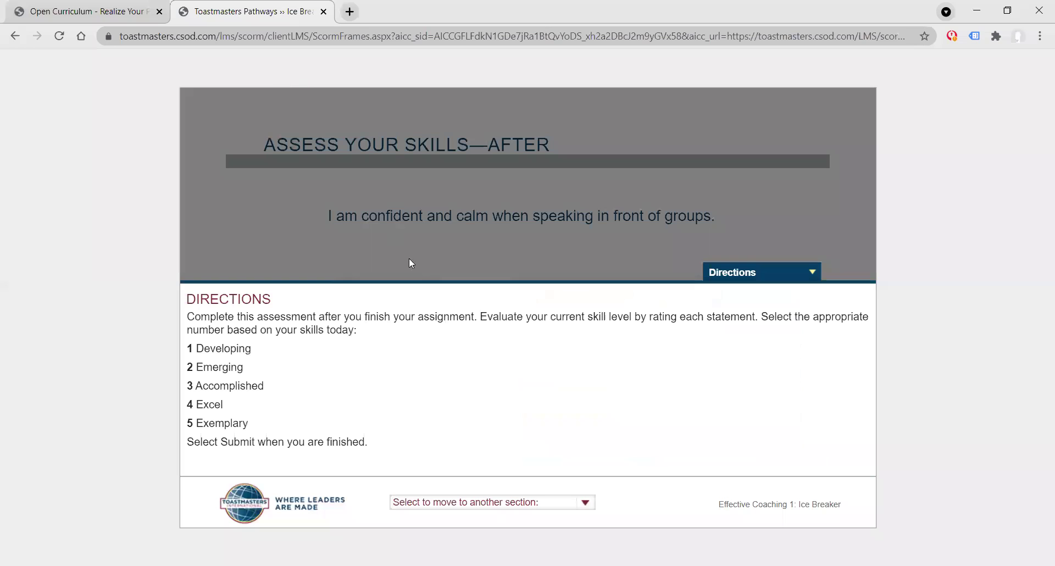
left_click(818, 276)
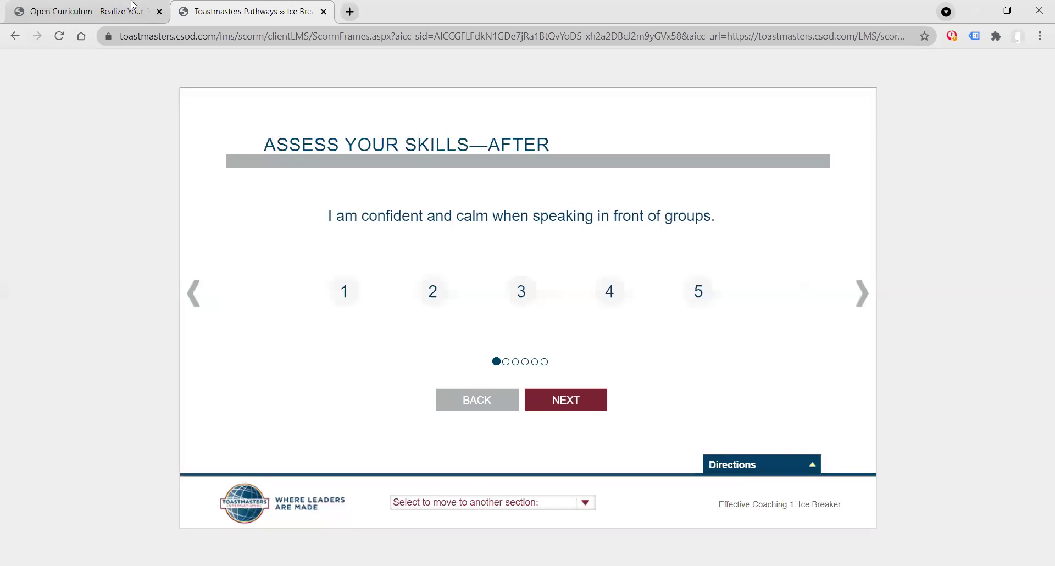
left_click(106, 6)
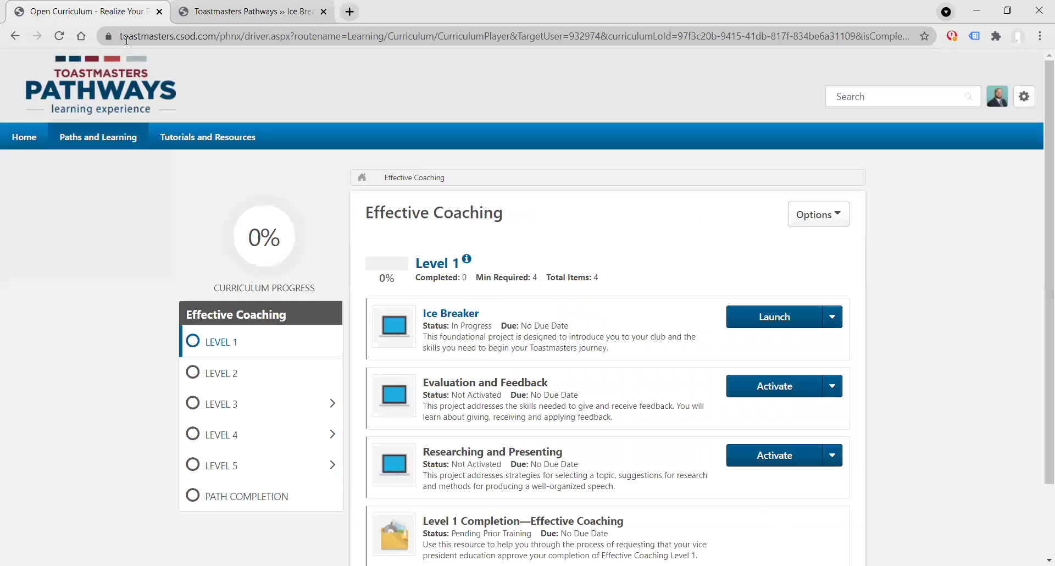
left_click(261, 7)
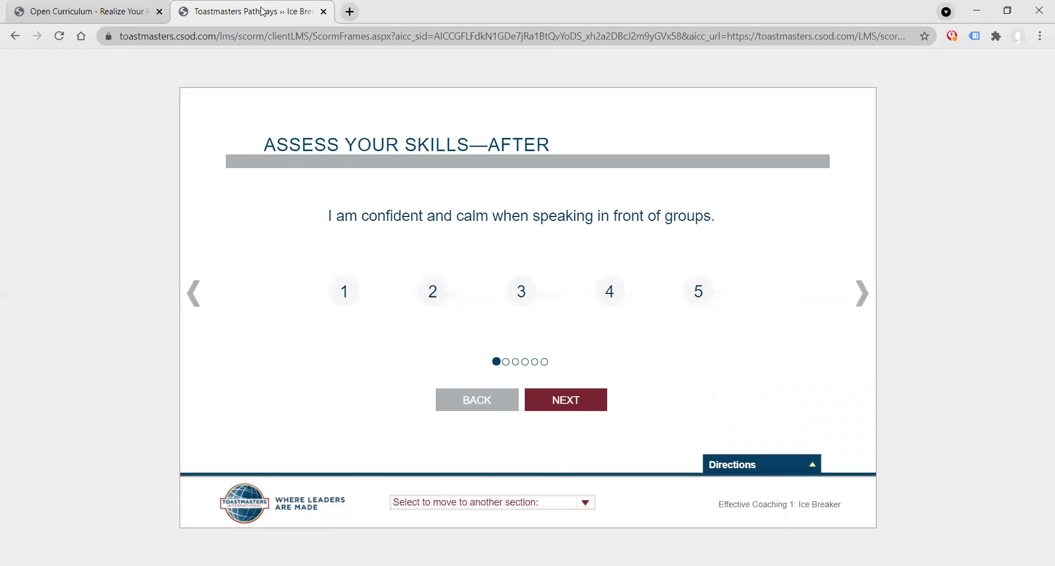